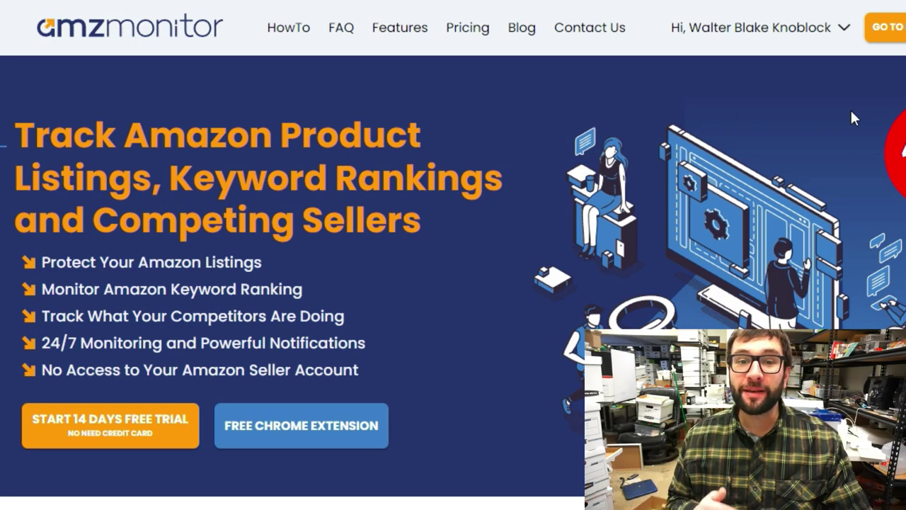
- Scroll the homepage past the feature cards and banner to the dated blog article cards
scroll(851, 111, down, 2)
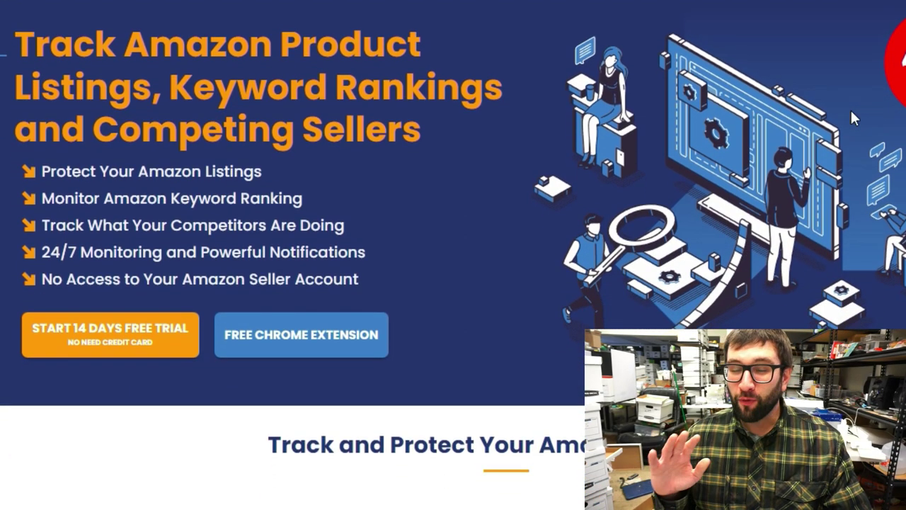
scroll(851, 109, down, 3)
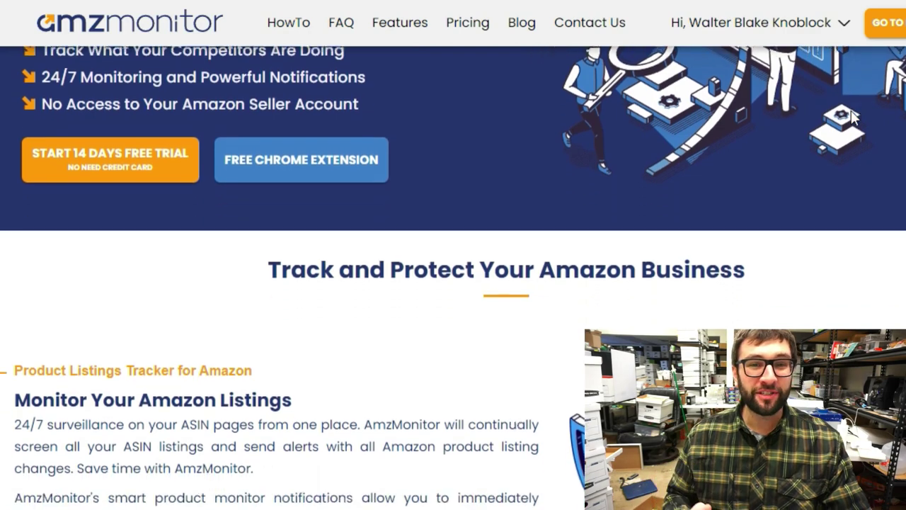
scroll(853, 117, down, 2)
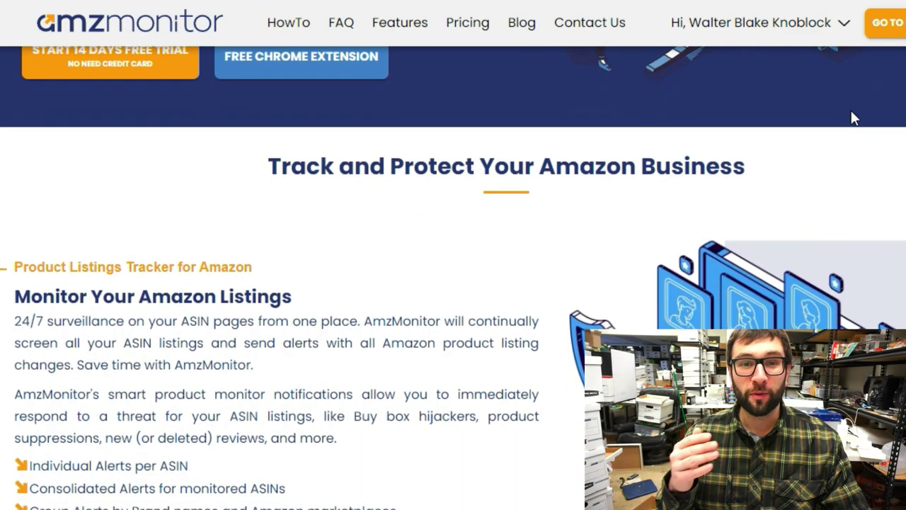
scroll(853, 117, down, 2)
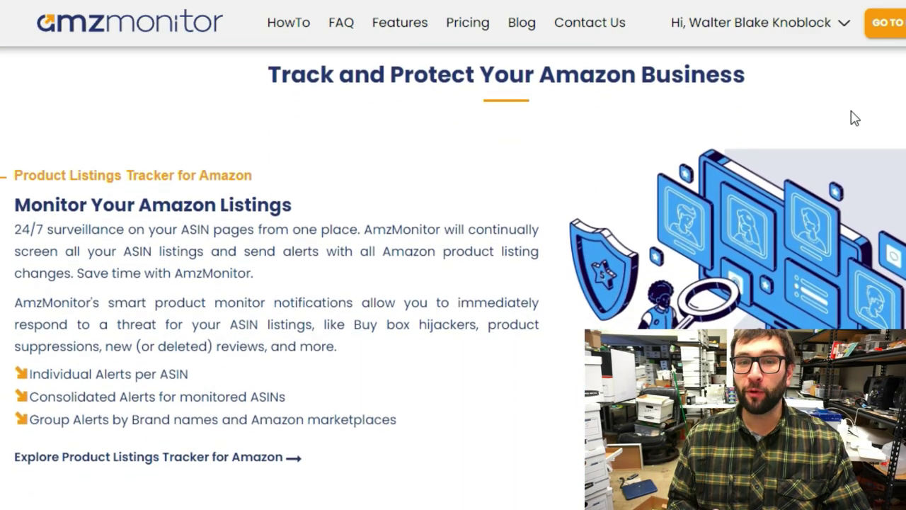
scroll(854, 118, down, 3)
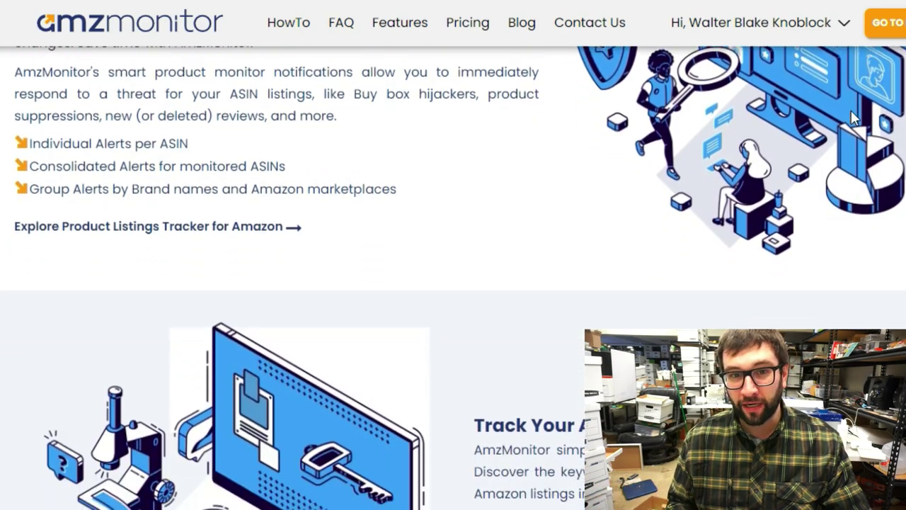
scroll(854, 119, down, 2)
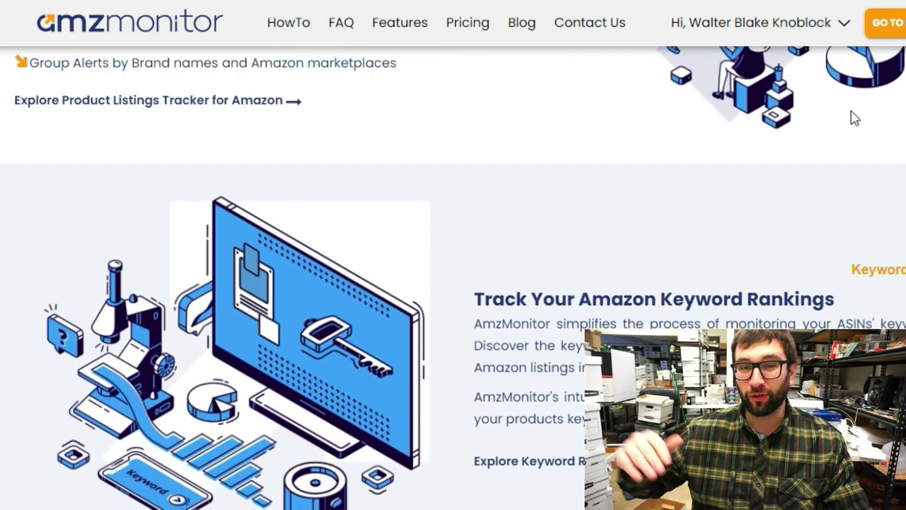
scroll(853, 118, down, 3)
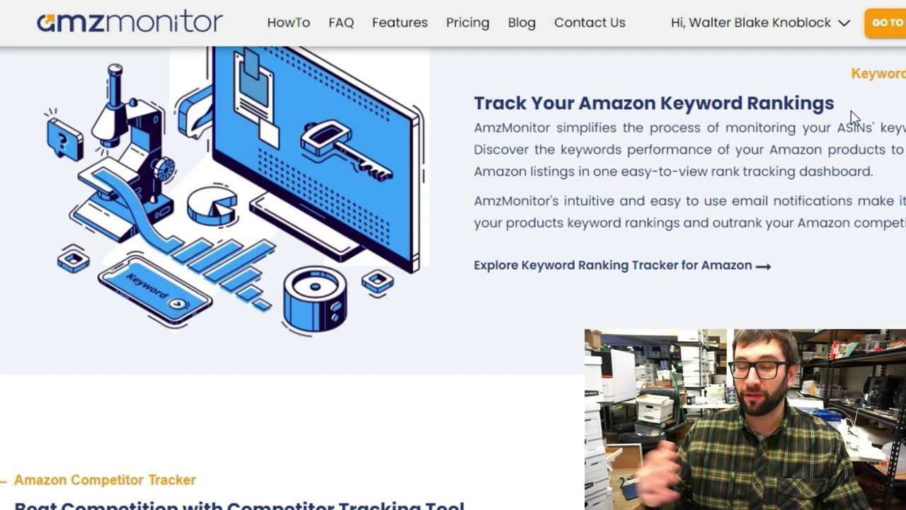
scroll(853, 118, down, 2)
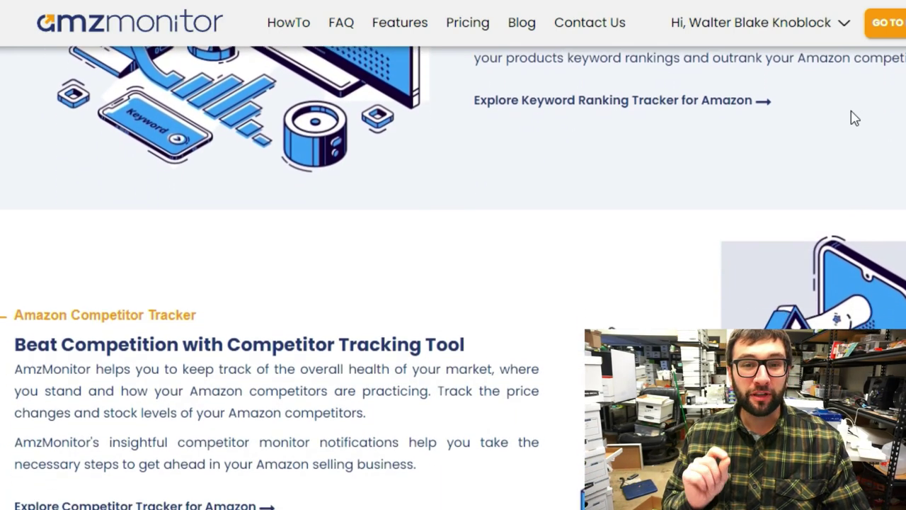
scroll(854, 119, down, 2)
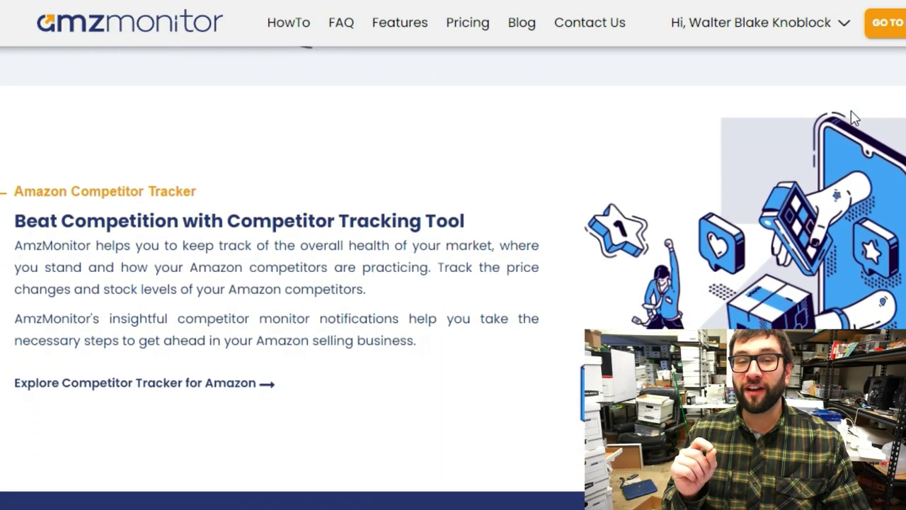
scroll(853, 119, down, 2)
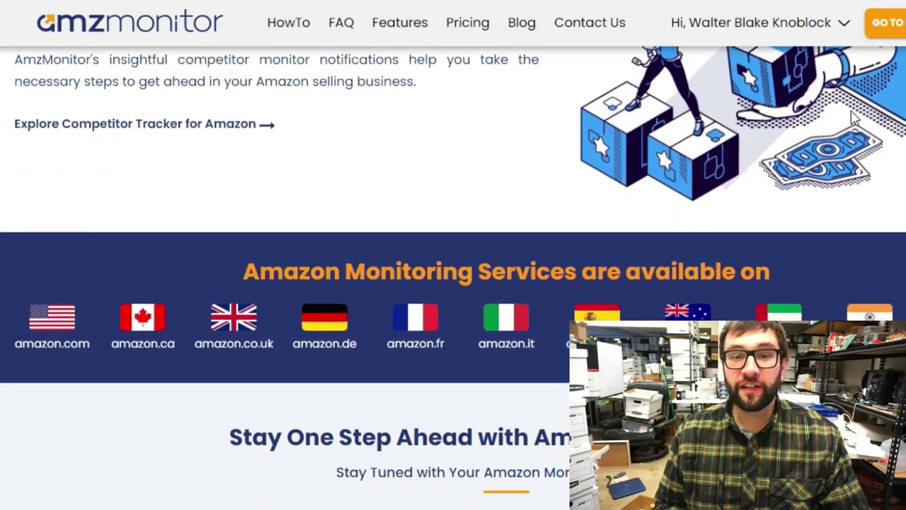
scroll(855, 119, down, 1)
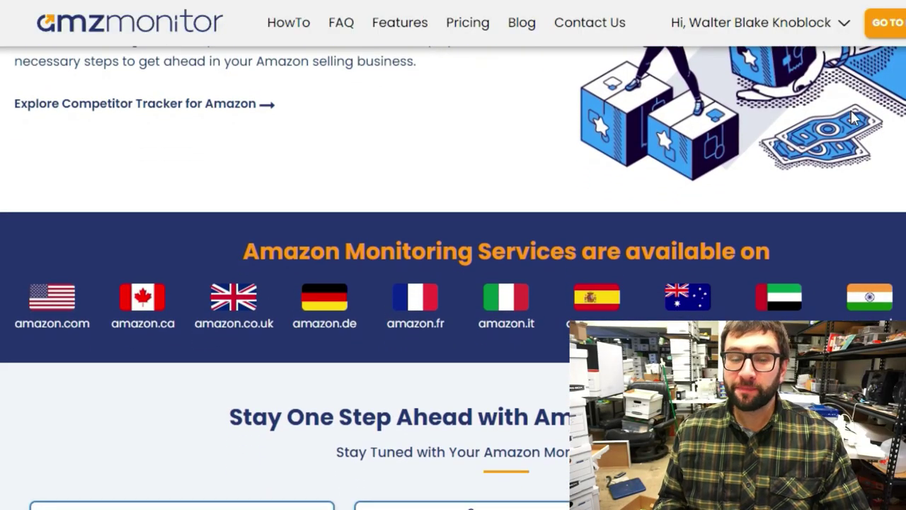
scroll(855, 118, down, 3)
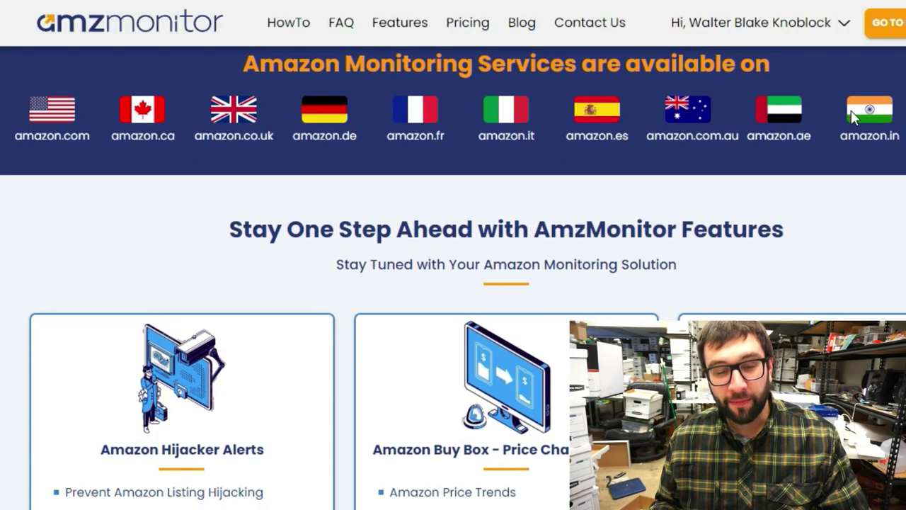
scroll(852, 113, down, 2)
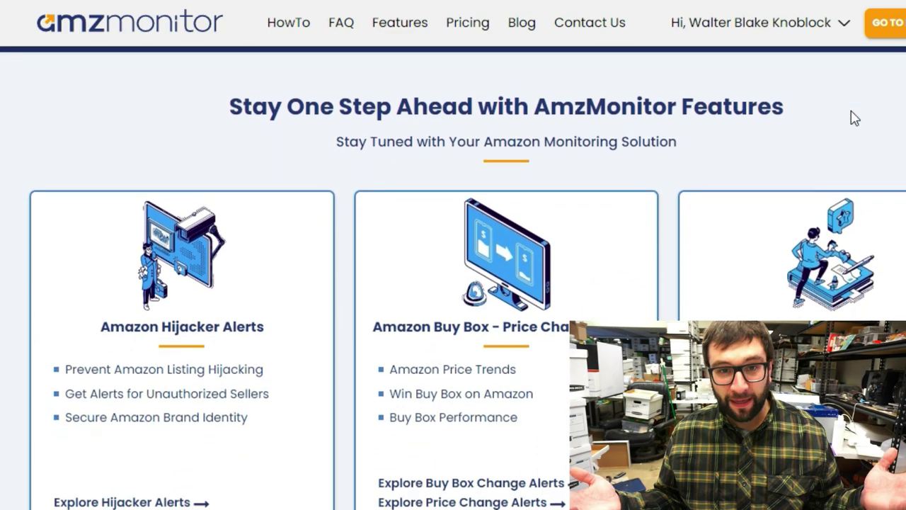
scroll(854, 118, down, 2)
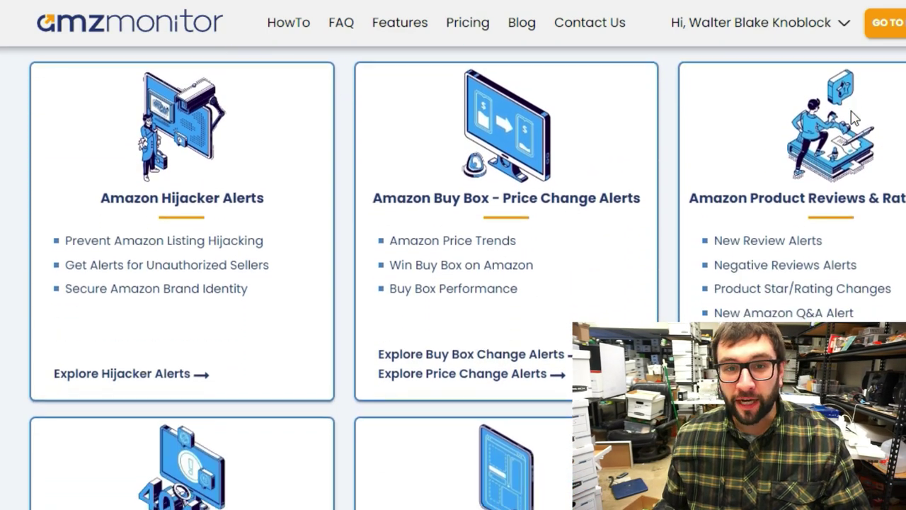
scroll(855, 118, down, 2)
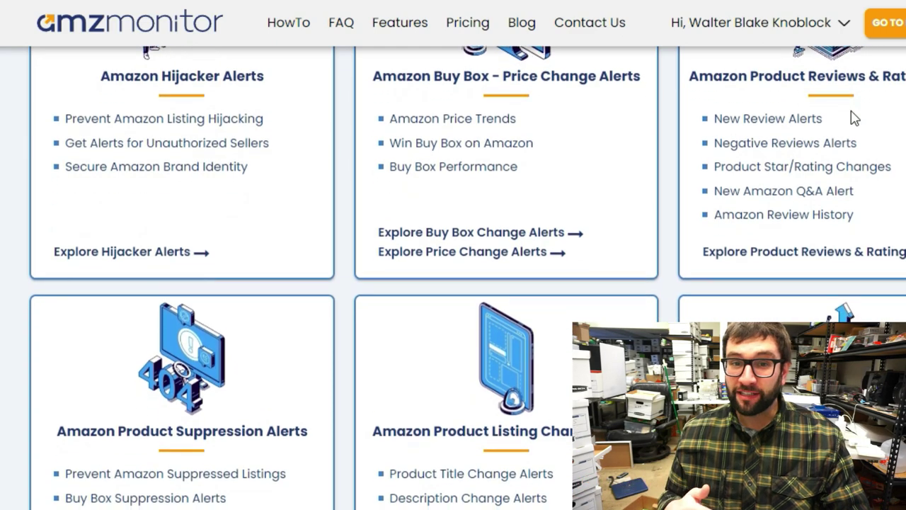
scroll(855, 118, down, 2)
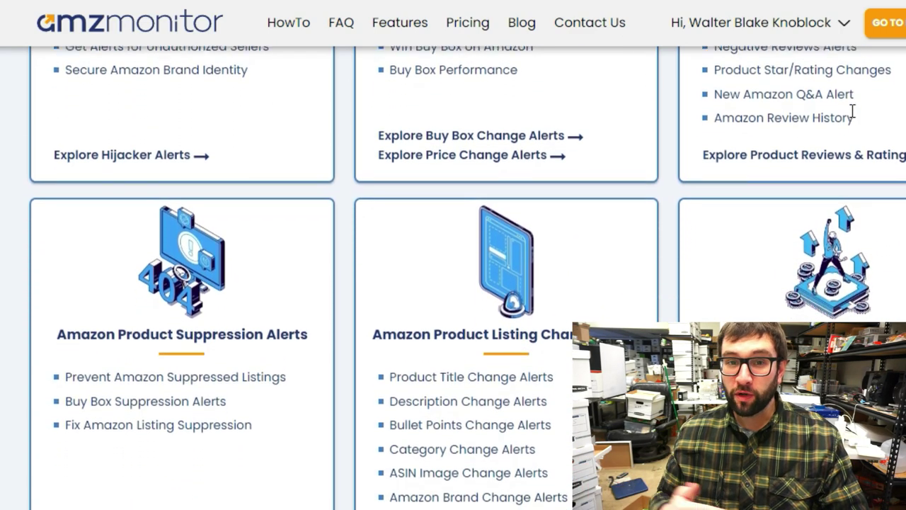
scroll(854, 114, down, 2)
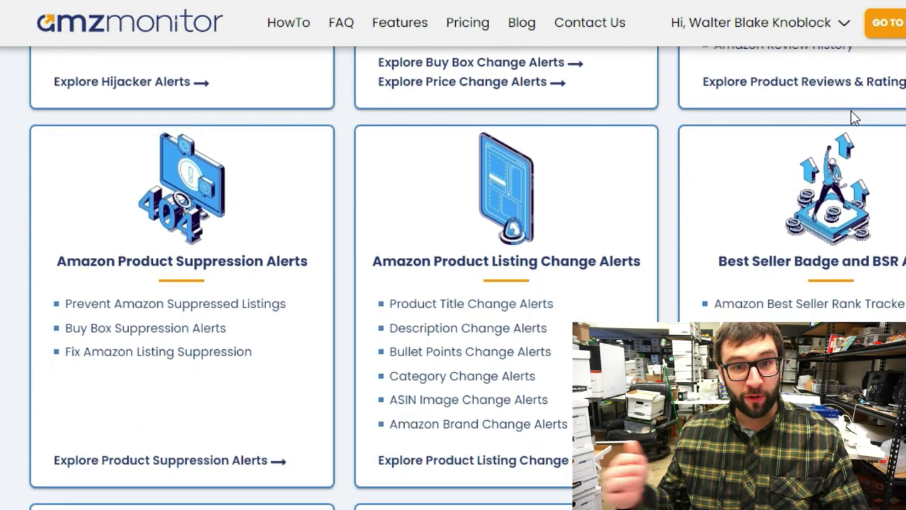
scroll(855, 119, down, 1)
scroll(855, 119, down, 1)
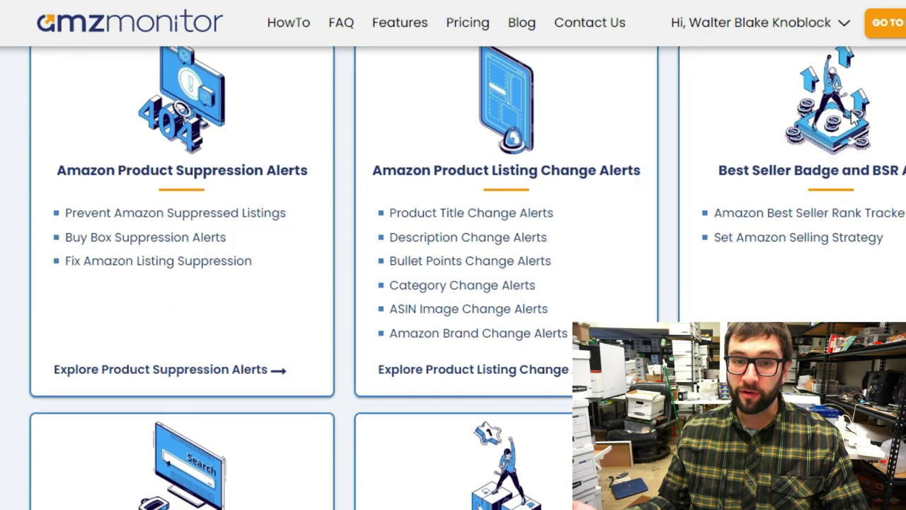
scroll(855, 119, down, 1)
scroll(855, 117, down, 1)
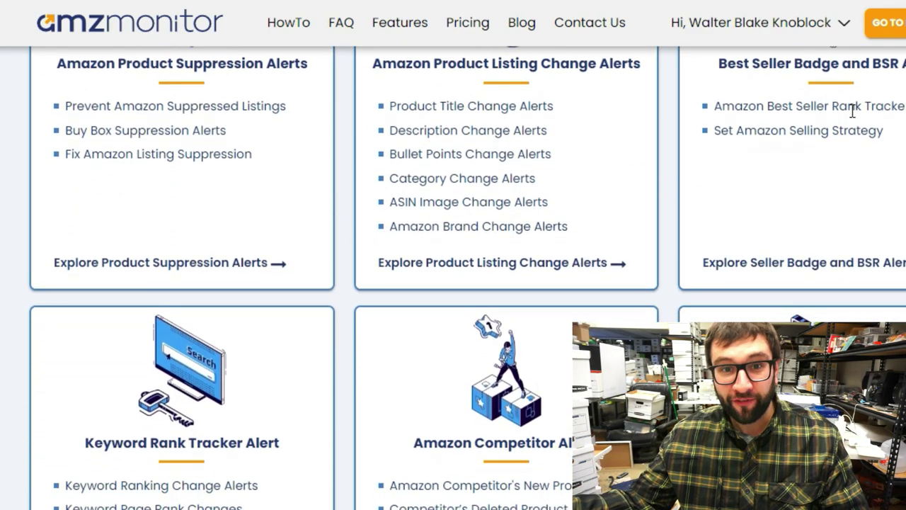
scroll(854, 116, down, 2)
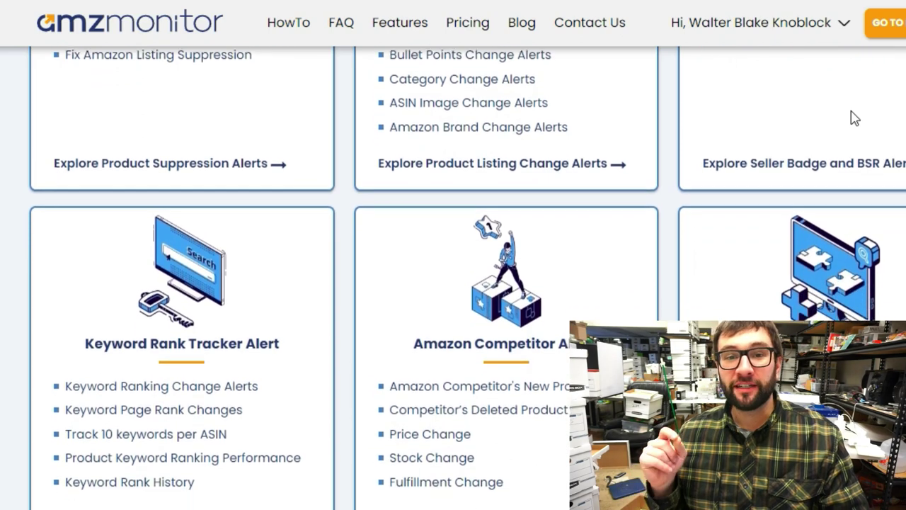
scroll(854, 118, down, 1)
scroll(855, 118, down, 1)
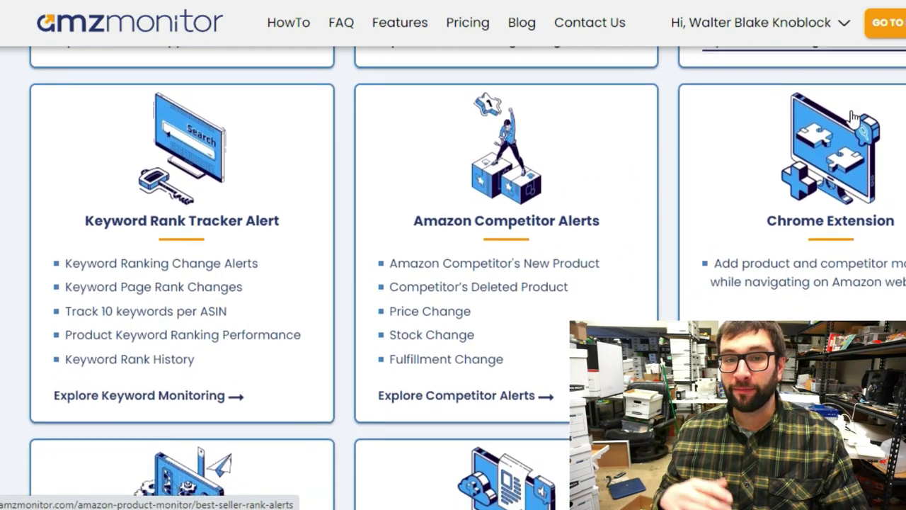
scroll(855, 117, down, 2)
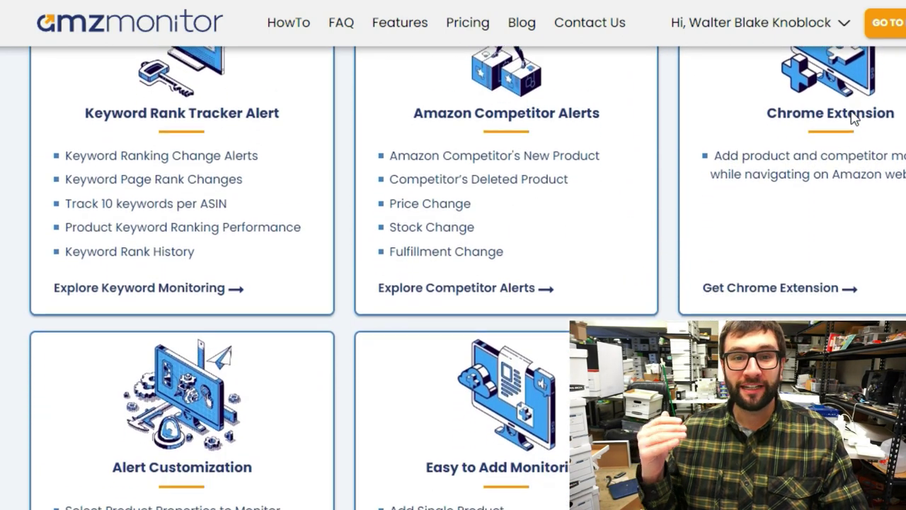
scroll(855, 118, down, 3)
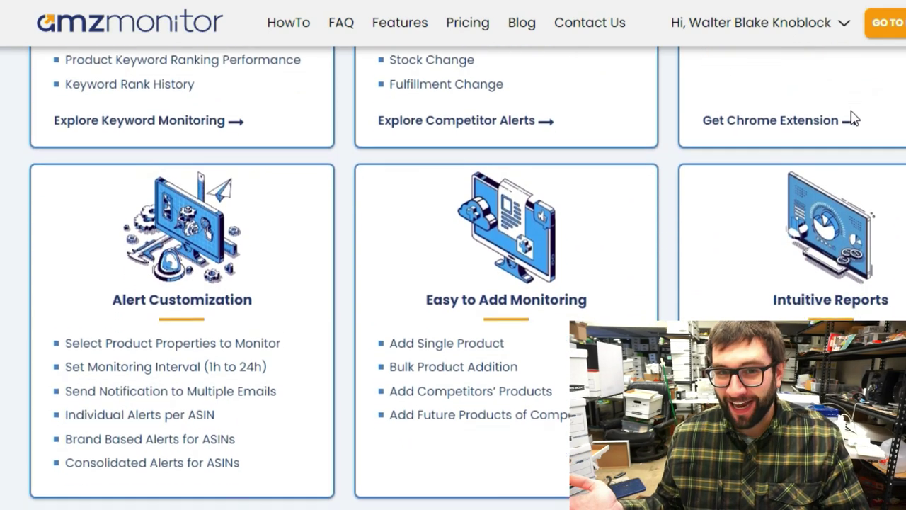
scroll(855, 118, down, 2)
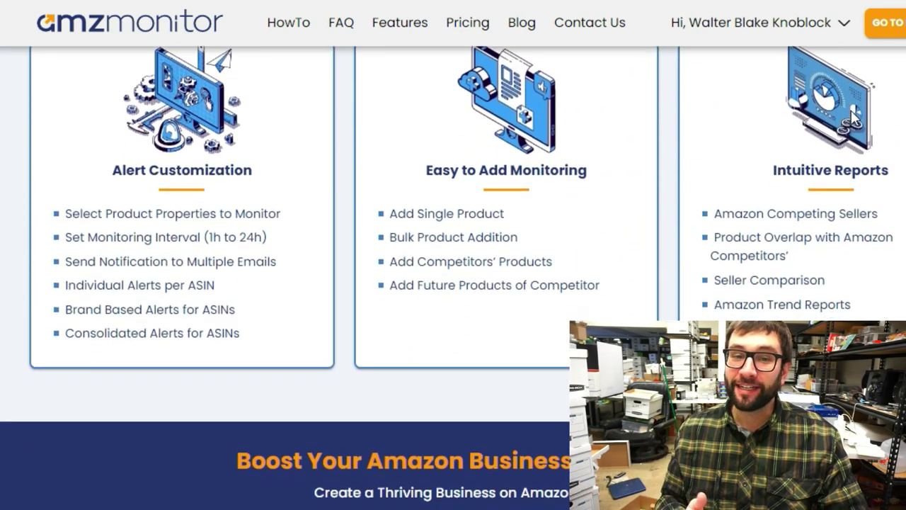
scroll(855, 118, down, 2)
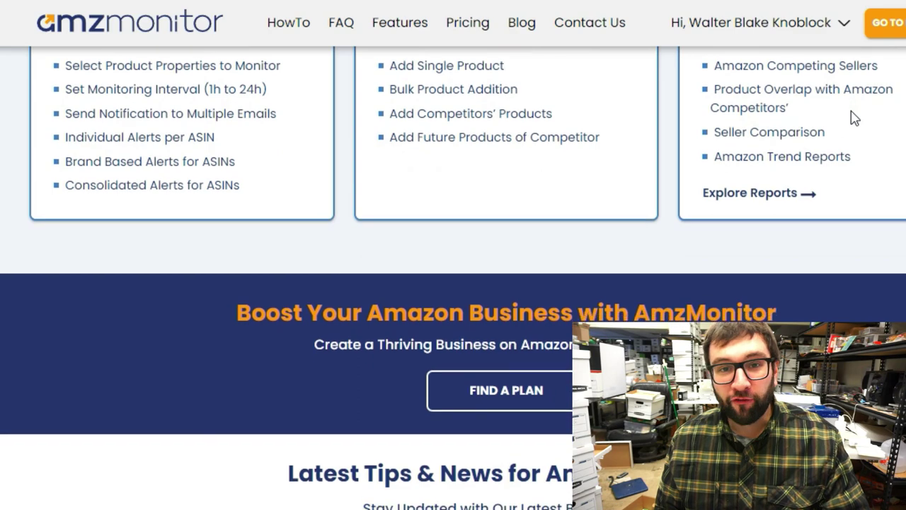
scroll(854, 119, down, 2)
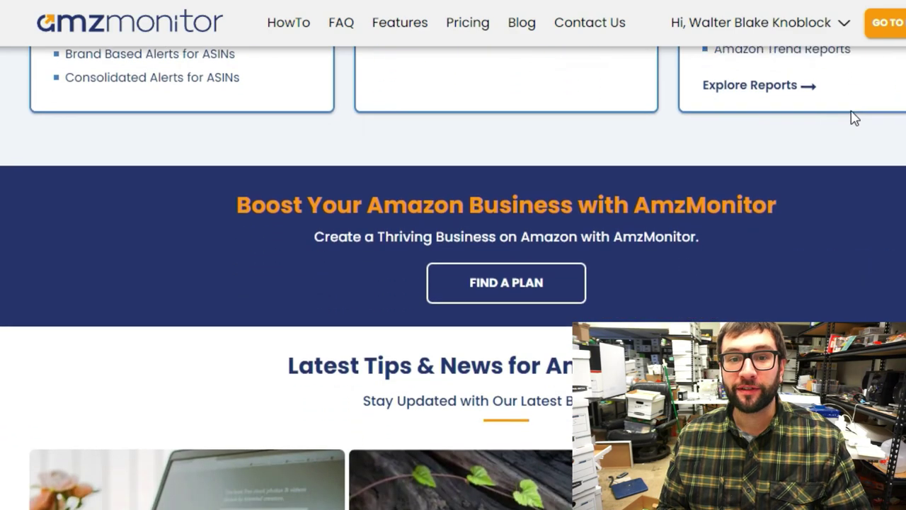
scroll(855, 118, down, 2)
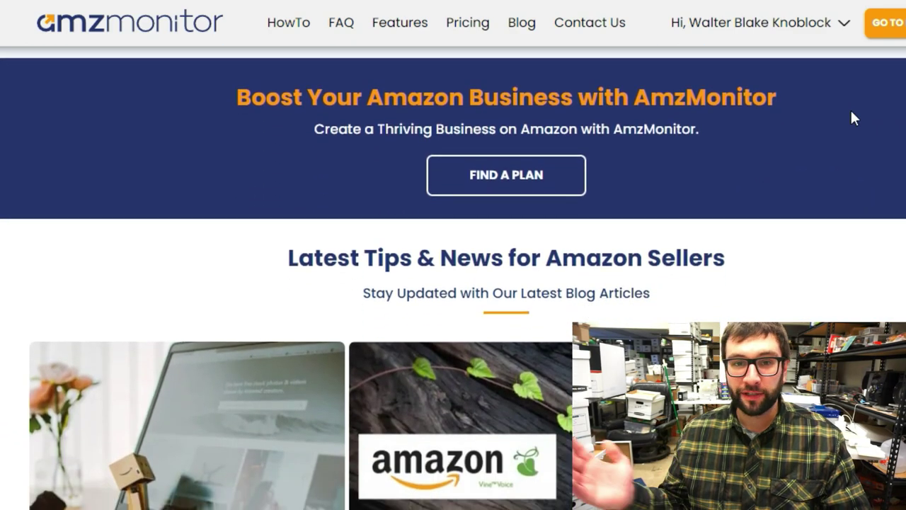
scroll(854, 119, down, 2)
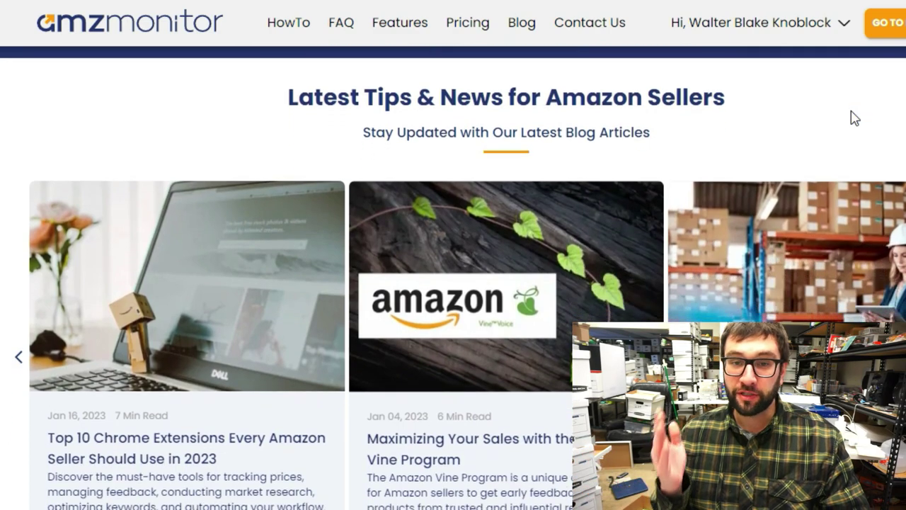
scroll(855, 118, down, 2)
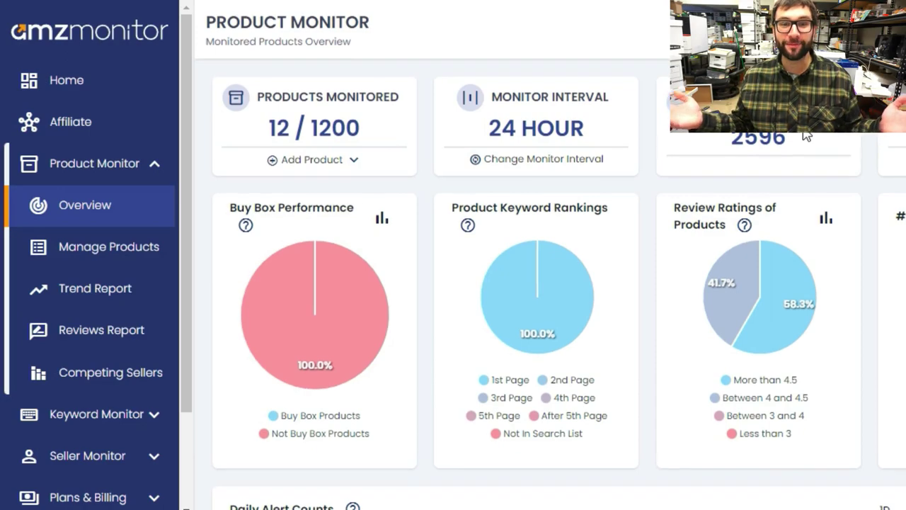
- Scroll the Overview page through the Consolidated Alerts rows to the wii and xbox 360 slim entries
scroll(807, 136, down, 1)
scroll(807, 136, down, 1)
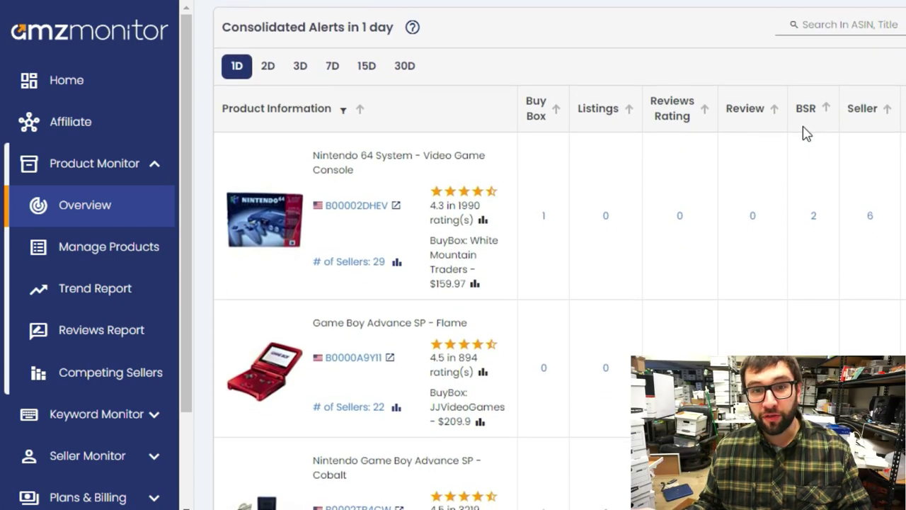
scroll(808, 134, down, 3)
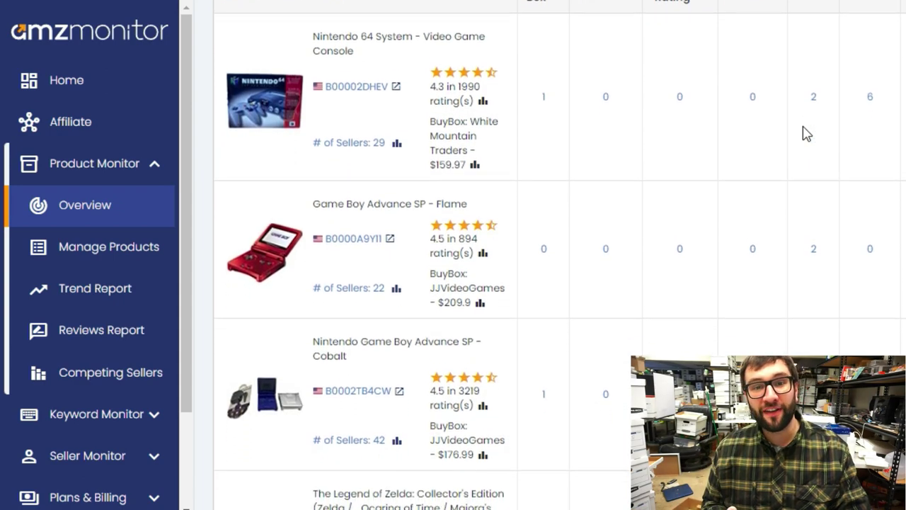
scroll(808, 134, down, 1)
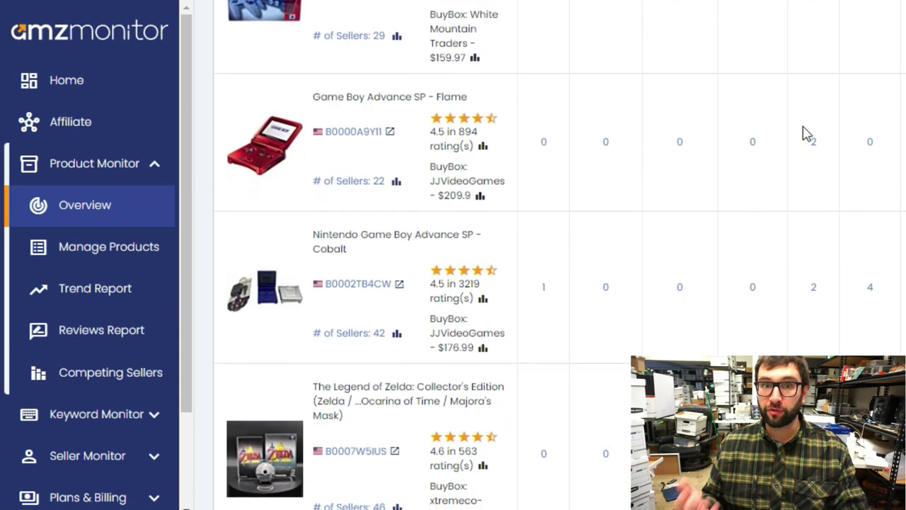
scroll(807, 135, down, 2)
scroll(807, 134, down, 2)
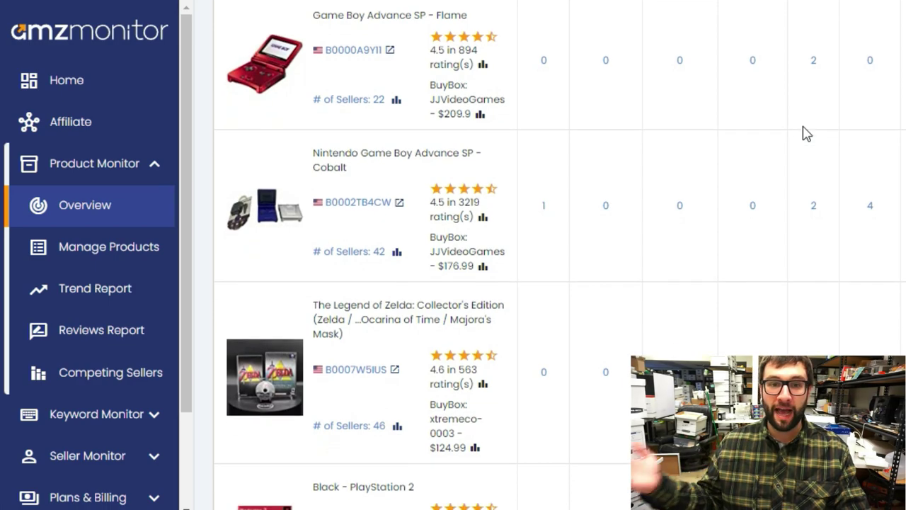
scroll(808, 135, down, 4)
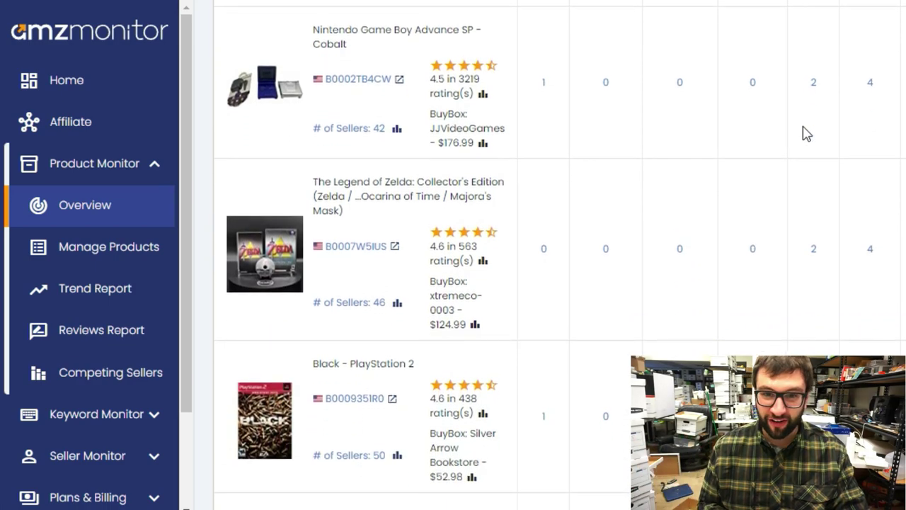
scroll(807, 135, down, 3)
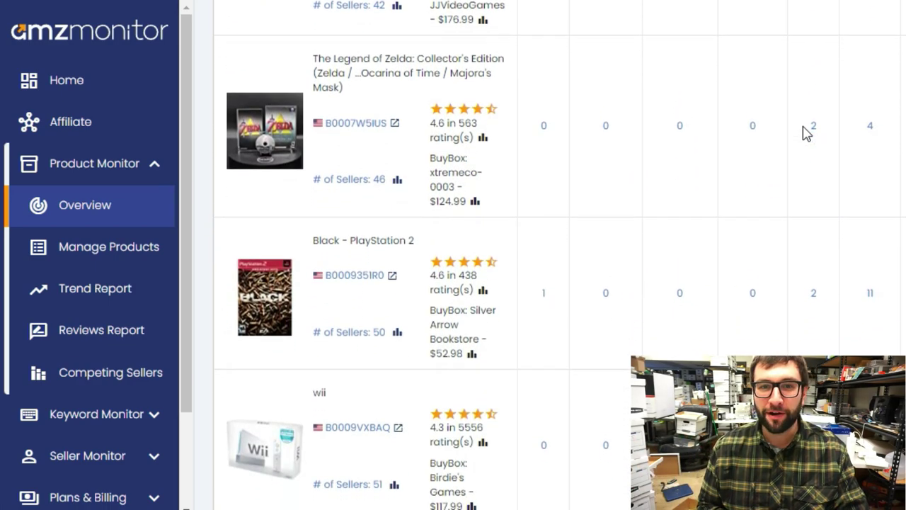
scroll(808, 134, down, 2)
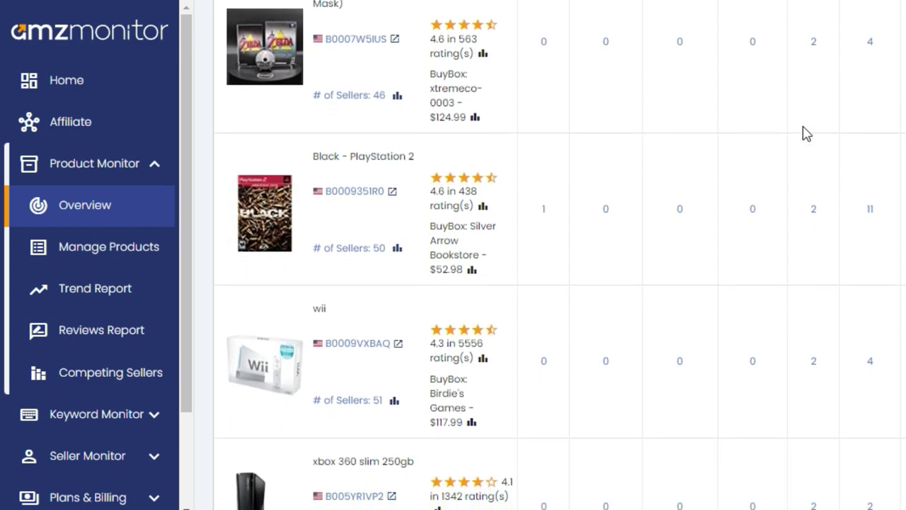
scroll(806, 132, down, 2)
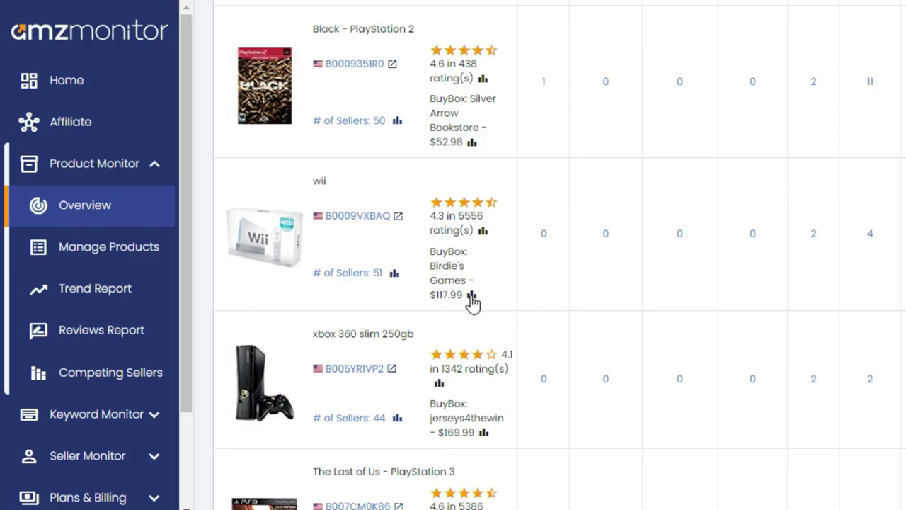
click(471, 295)
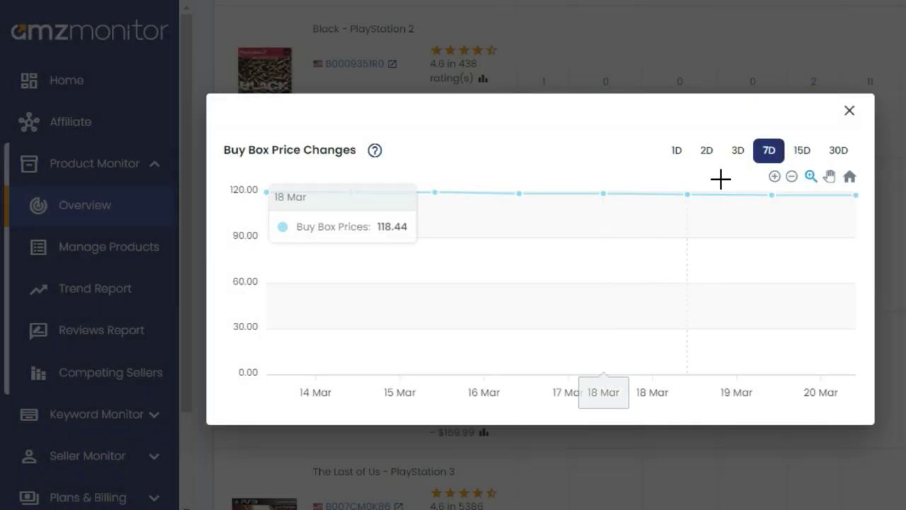
click(838, 149)
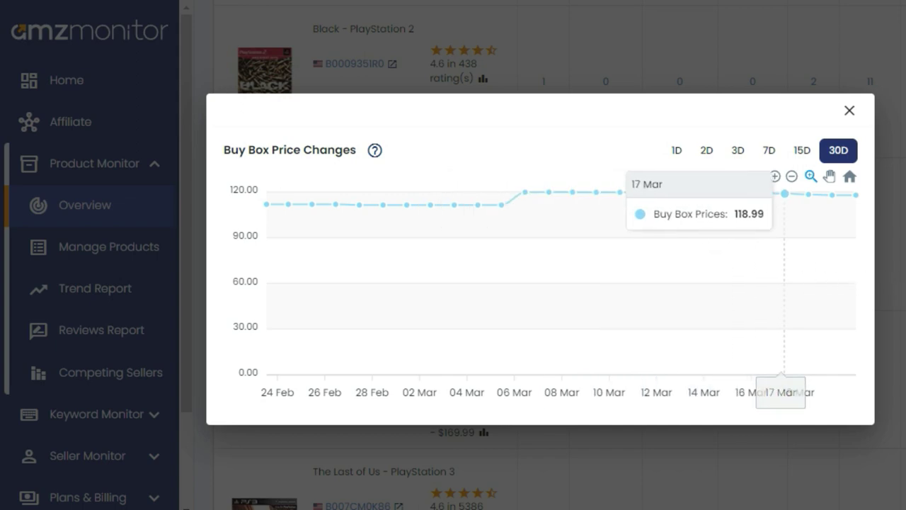
click(849, 112)
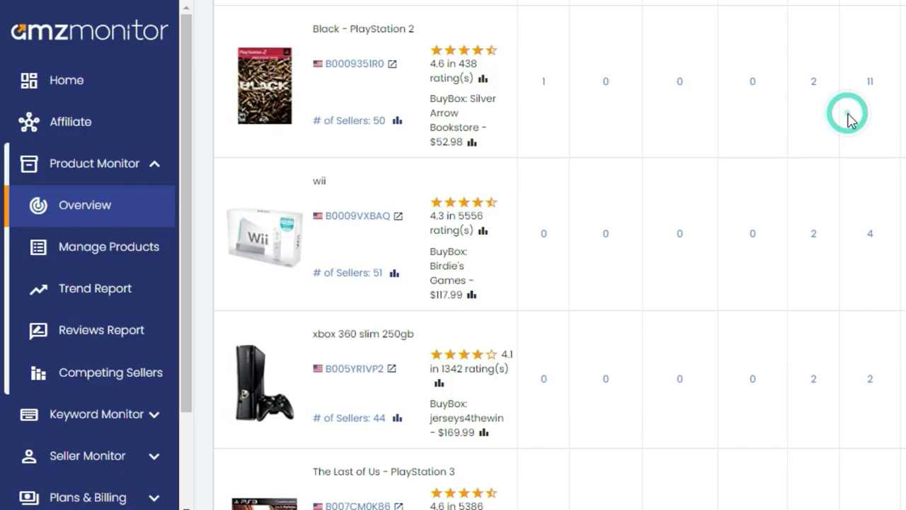
- Open the wii product detail (Buy Box $117.99) and scroll to its Sellers of Product table
click(366, 214)
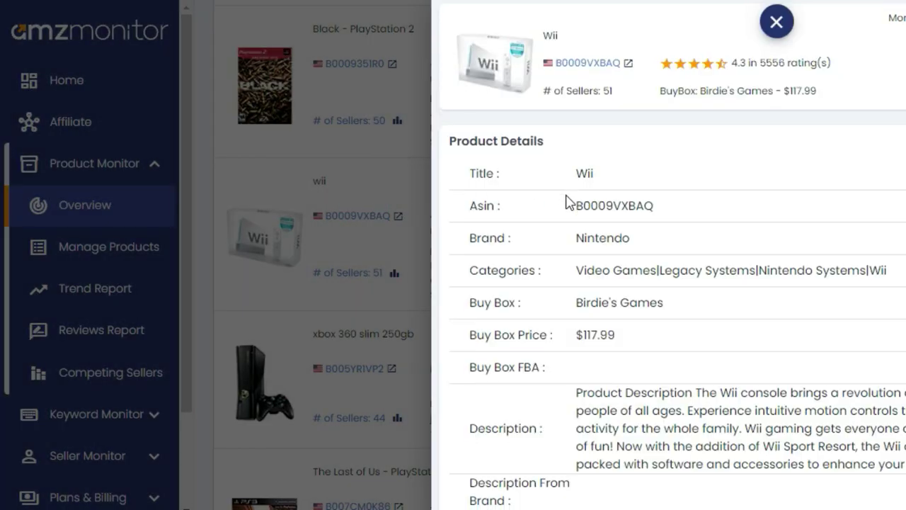
scroll(566, 202, down, 2)
scroll(567, 202, down, 3)
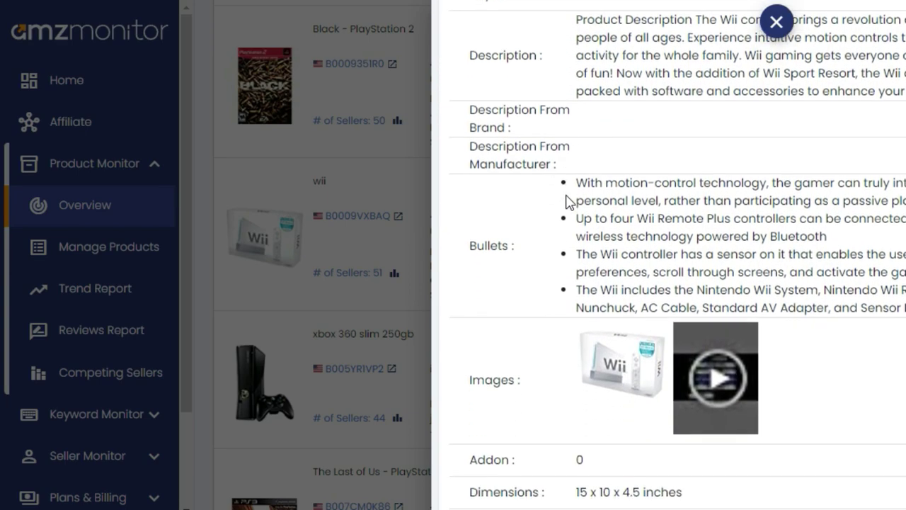
scroll(566, 202, down, 1)
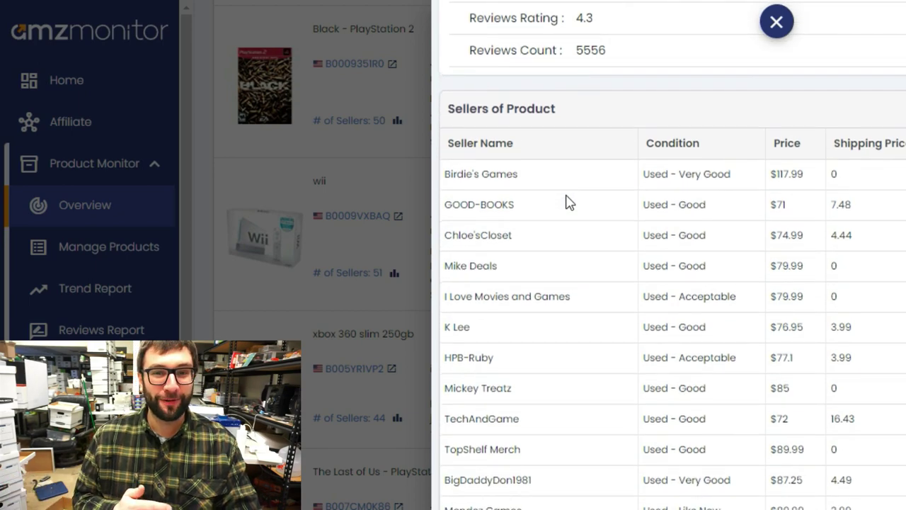
scroll(566, 202, down, 1)
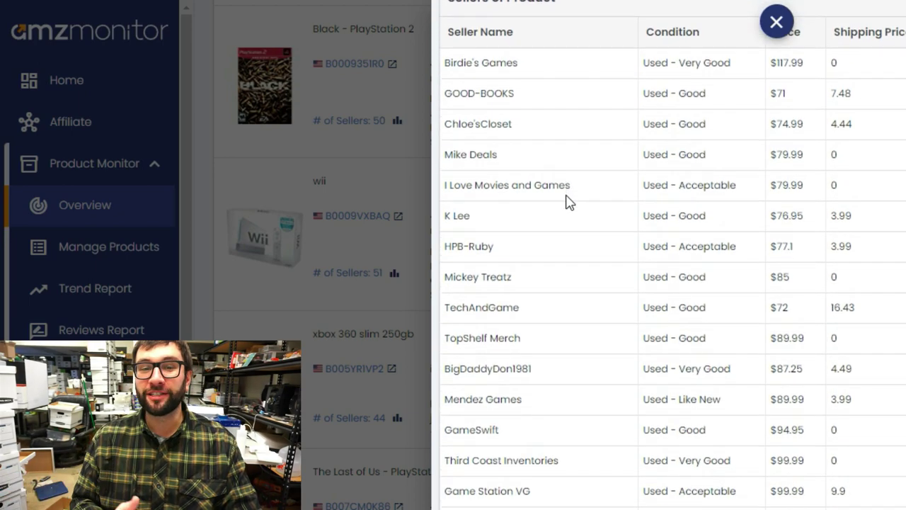
scroll(567, 202, down, 2)
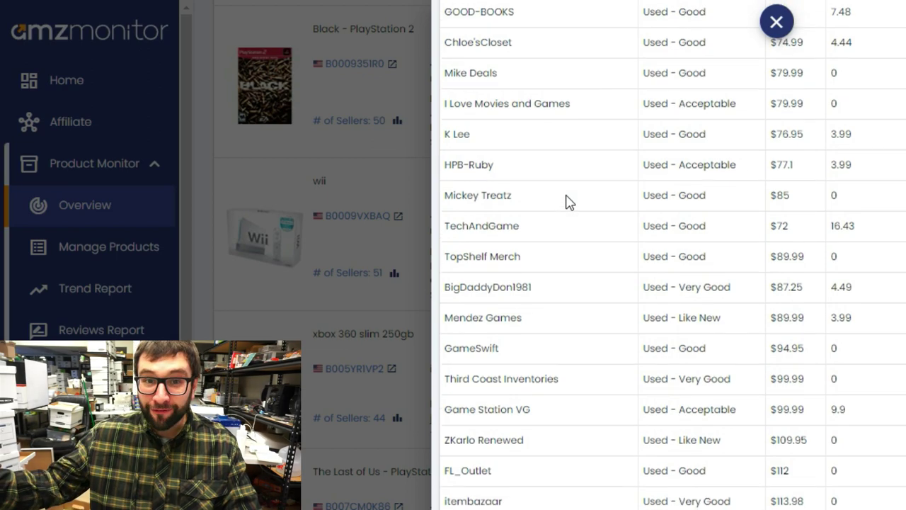